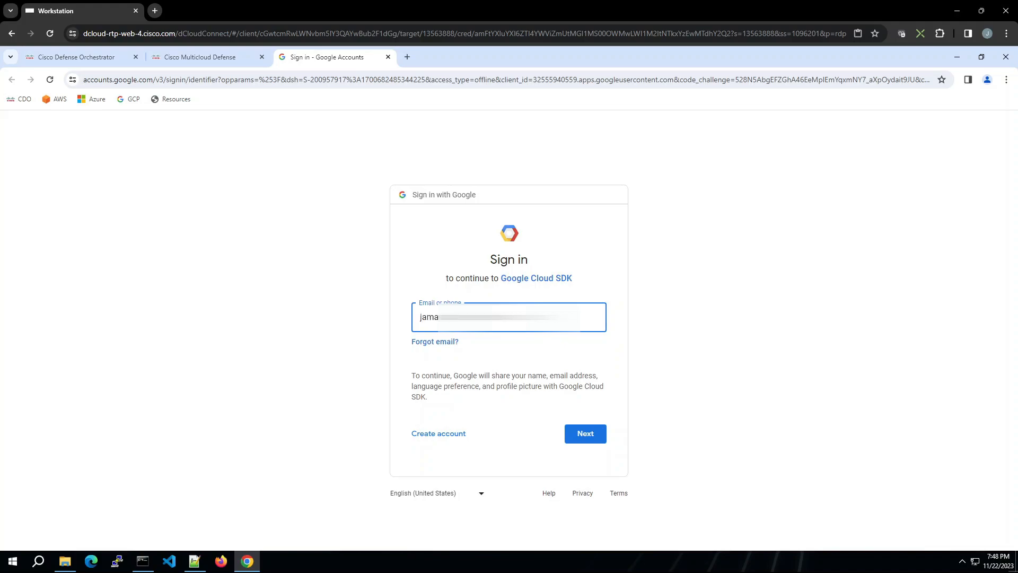
# - Sign in with the entered Google account, confirm it is yours, and allow Google Cloud SDK to access it
pyautogui.press('Return')
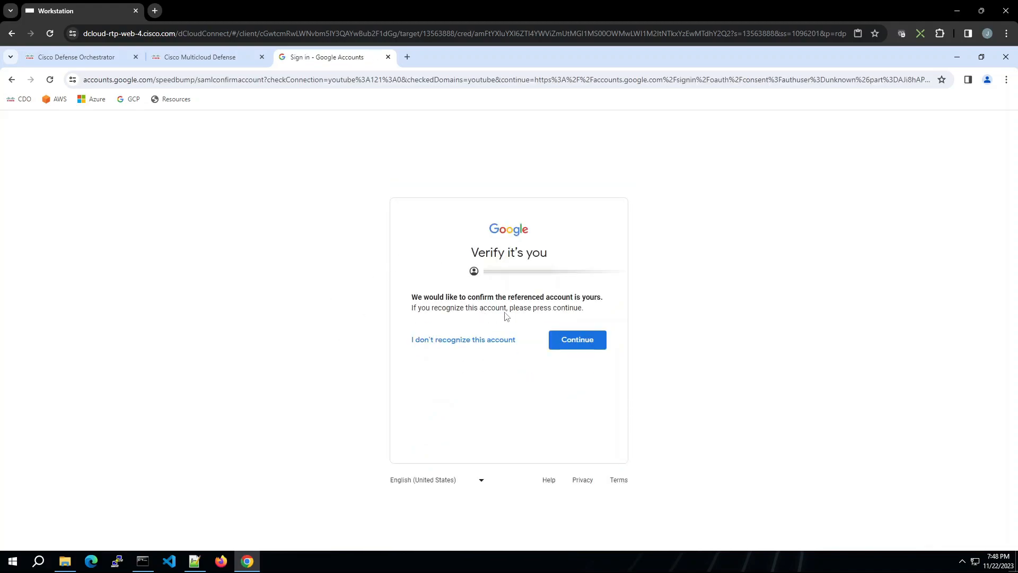
pyautogui.click(585, 346)
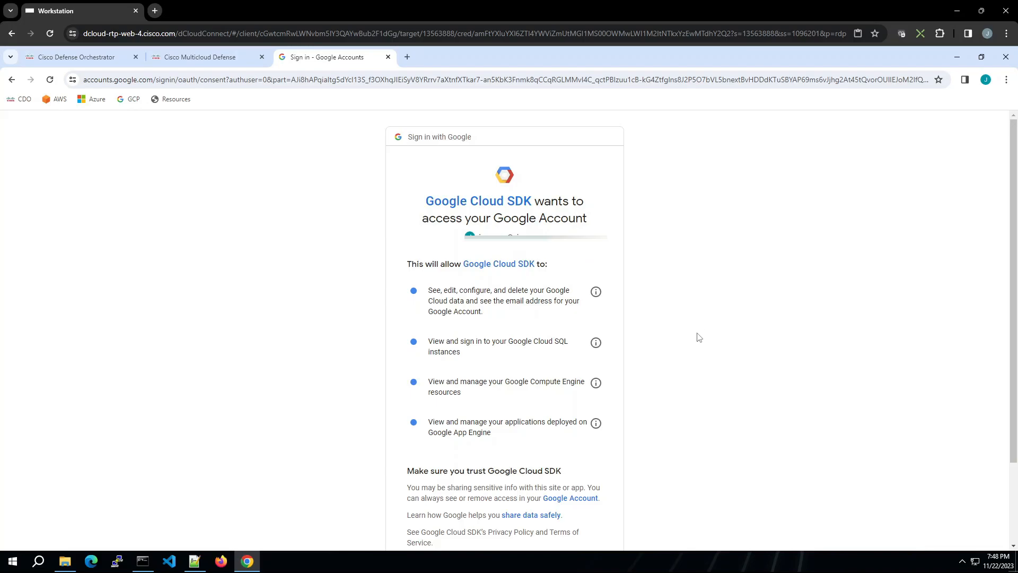
pyautogui.scroll(-3, 694, 336)
pyautogui.click(554, 475)
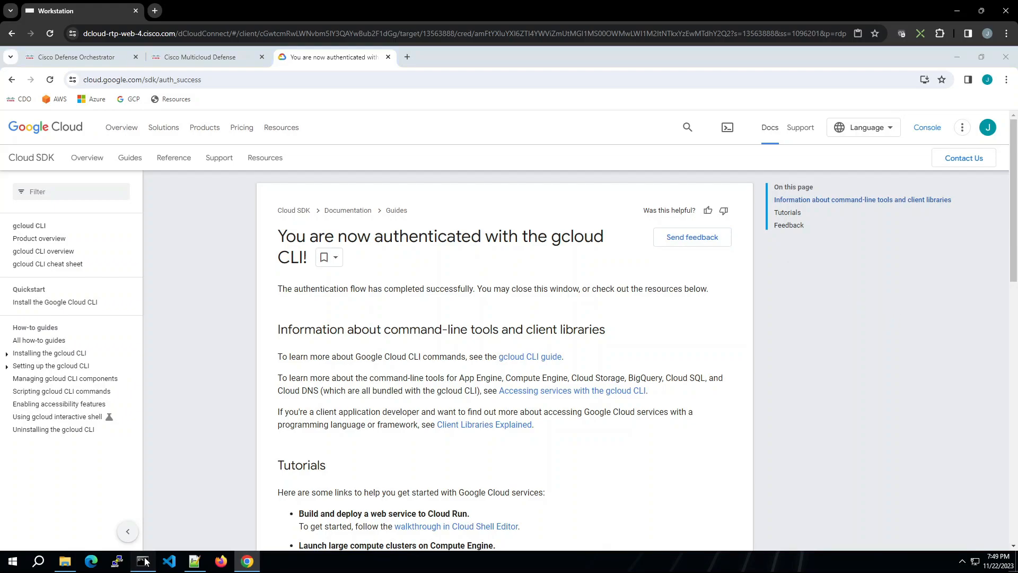
# - In Command Prompt, pick project 3 (gcp-multiclouddefen-nprd-45523) for gcloud init and decline configuring a default compute region and zone
pyautogui.click(142, 561)
pyautogui.click(378, 321)
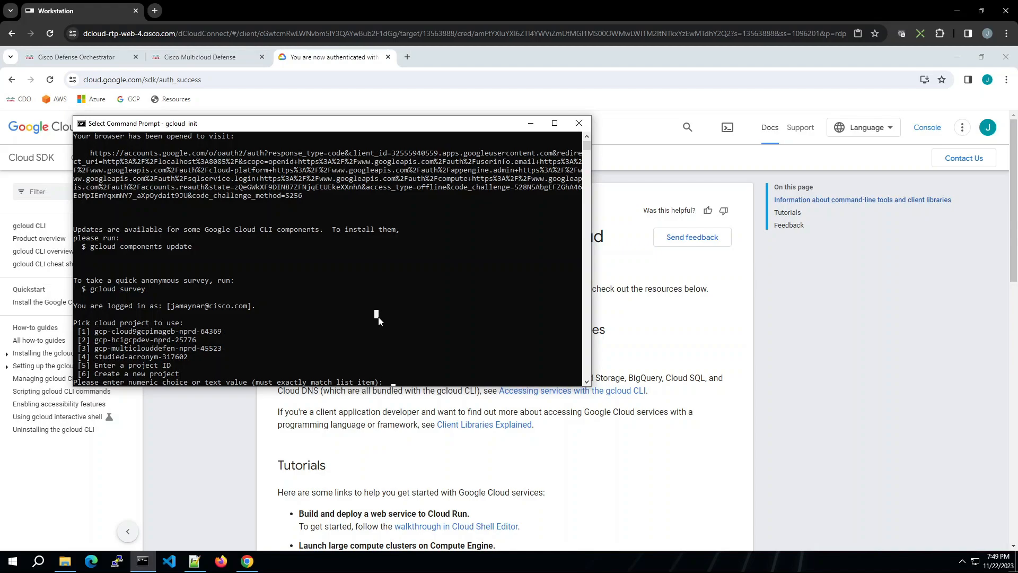
pyautogui.write('3')
pyautogui.press('Return')
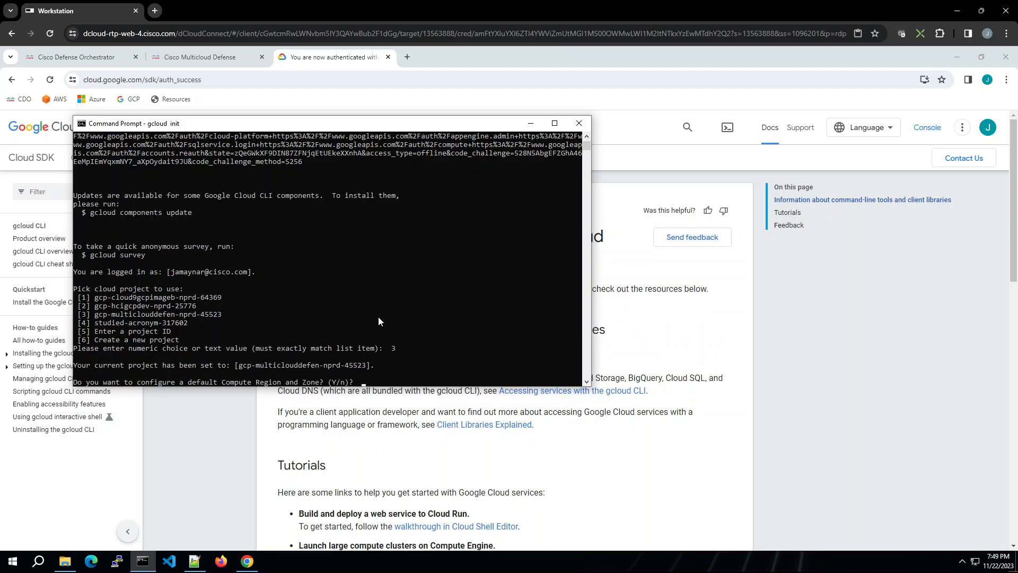
pyautogui.write('n')
pyautogui.press('Return')
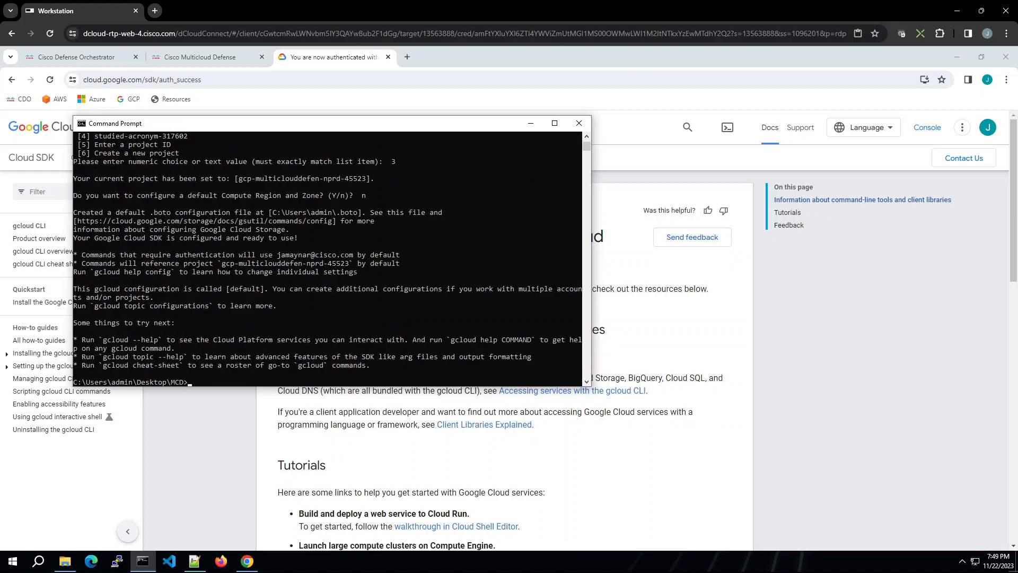
# - Create the storage bucket by running gsutil mb gs://pod33-gcp-str, and minimize the Command Prompt window
pyautogui.click(498, 229)
pyautogui.write('gsutil mb gs://pod33-gcp-str')
pyautogui.press('Return')
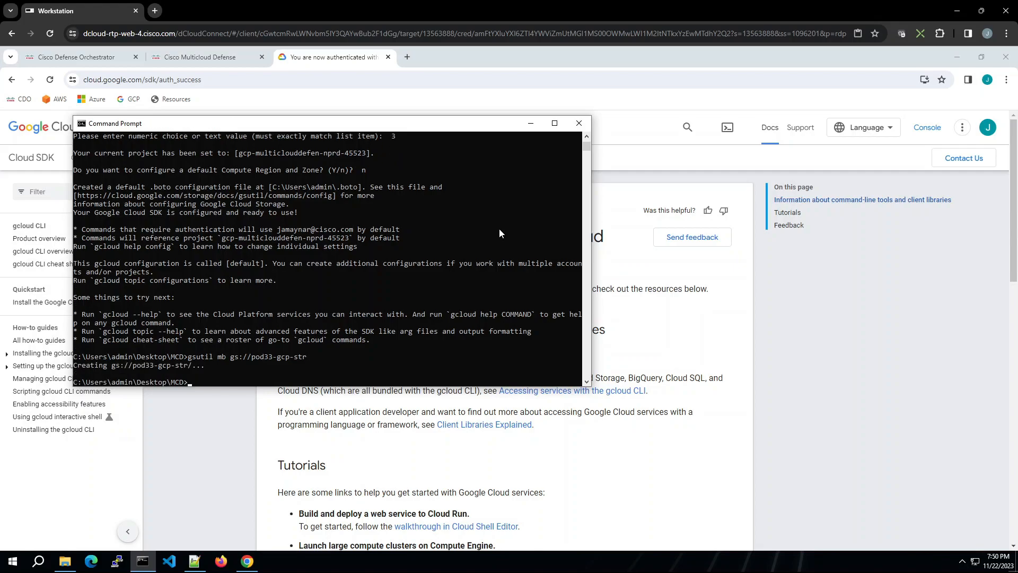
pyautogui.click(530, 128)
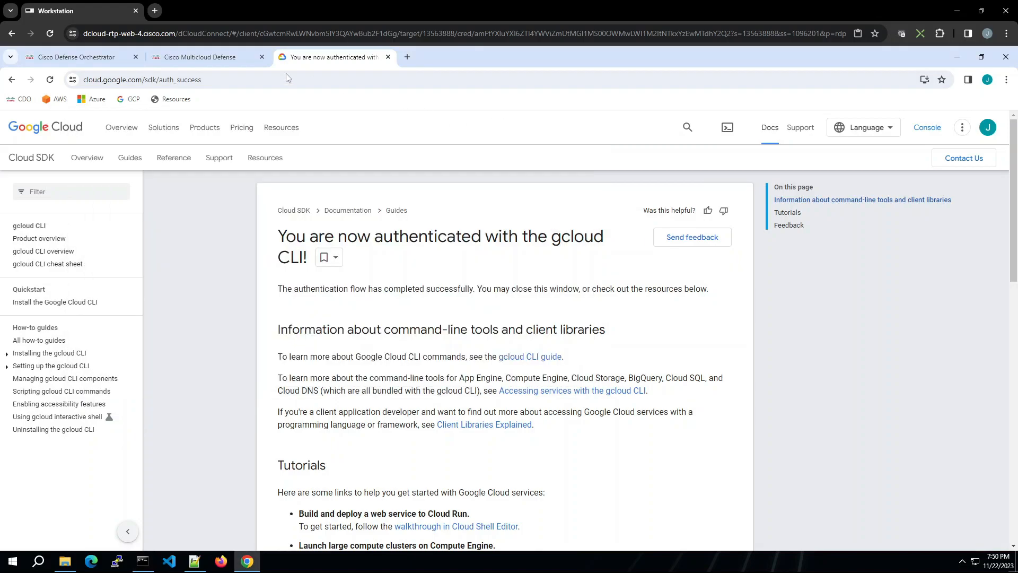
# - Start Enable Visibility in Multicloud Defense with CSP account cisco-multicloud-defense-gcp01 and cloud storage pod33-gcp-str
pyautogui.click(219, 60)
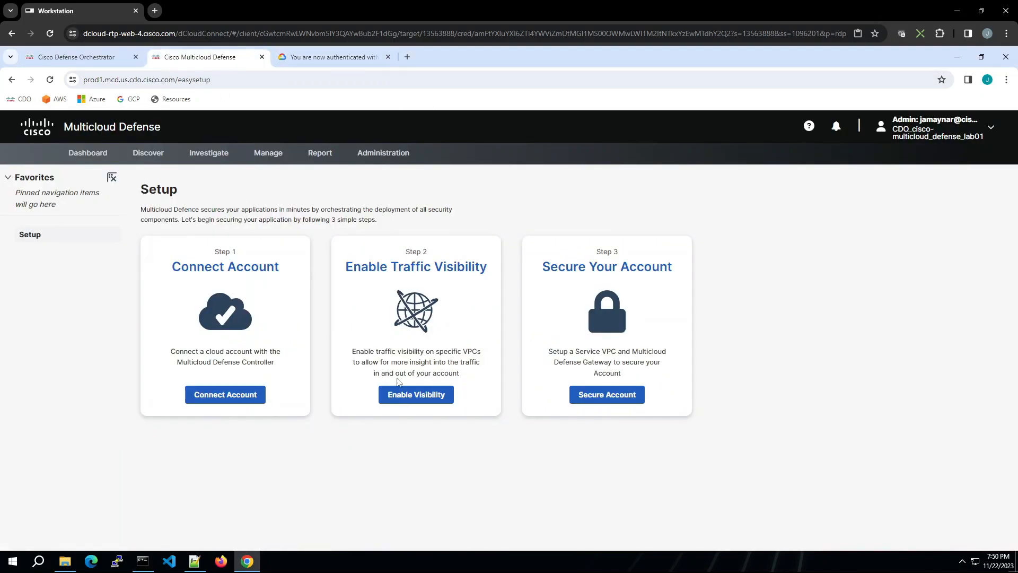
pyautogui.click(422, 399)
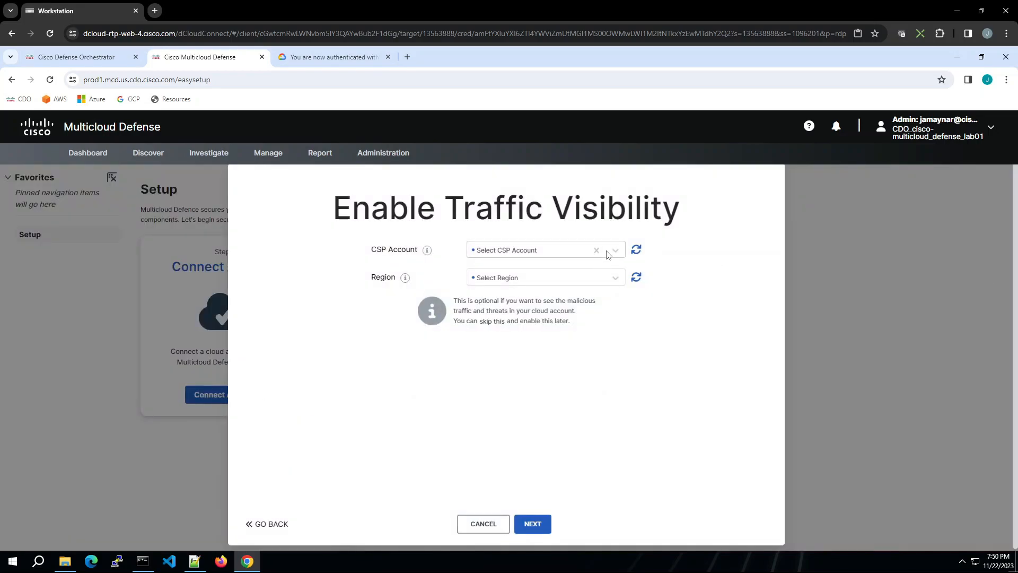
pyautogui.click(614, 254)
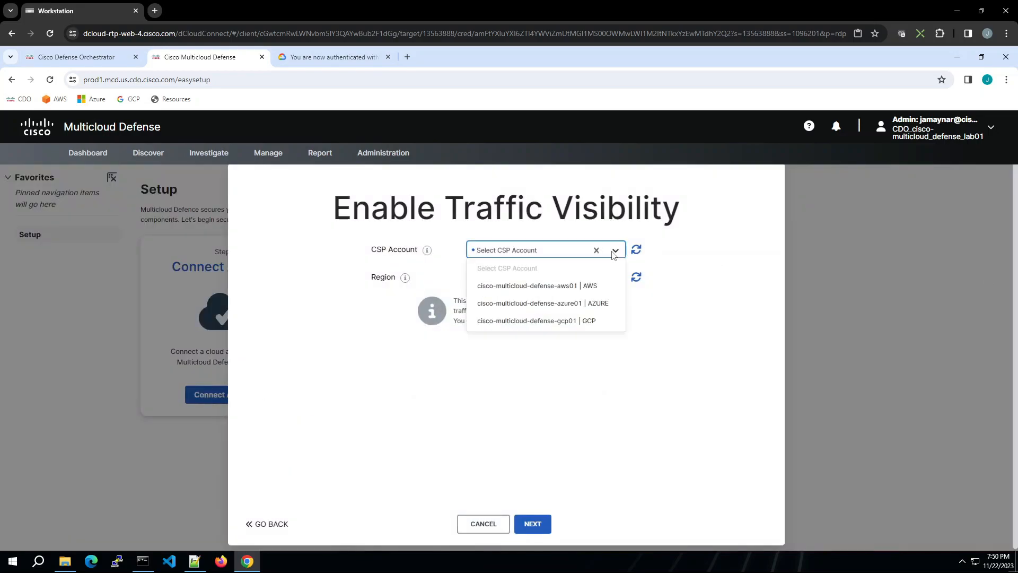
pyautogui.click(539, 322)
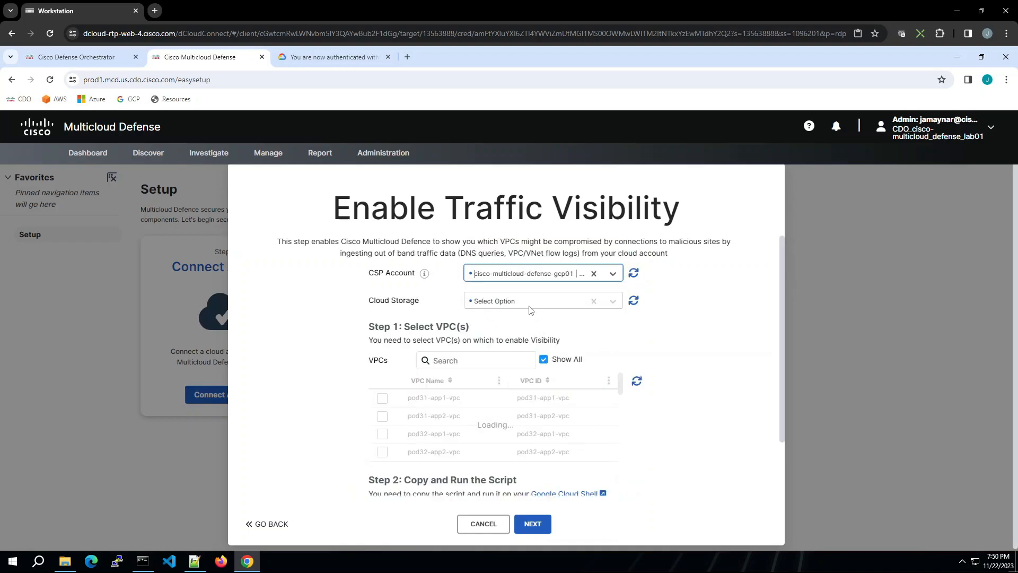
pyautogui.click(613, 302)
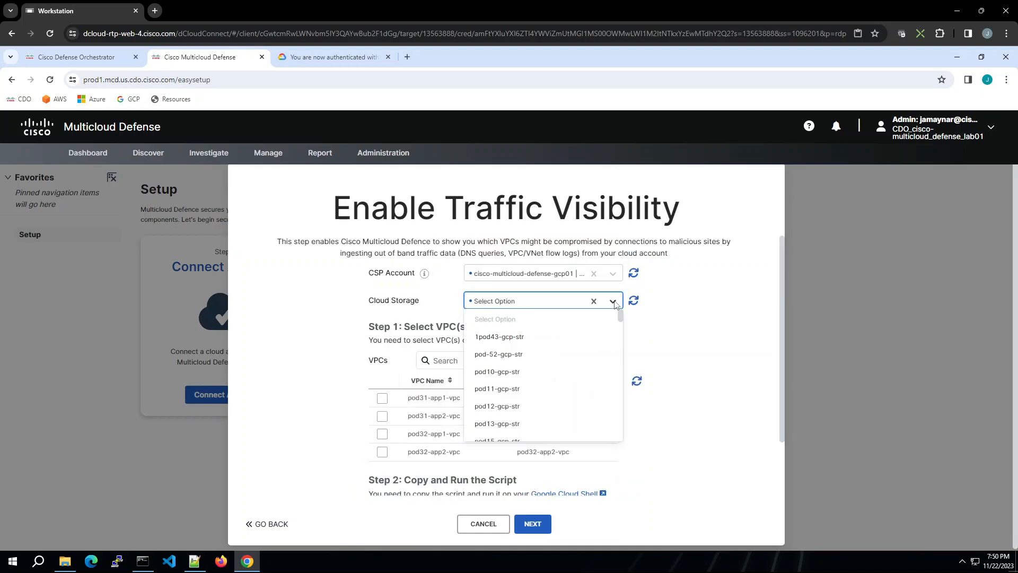
pyautogui.write('pod33')
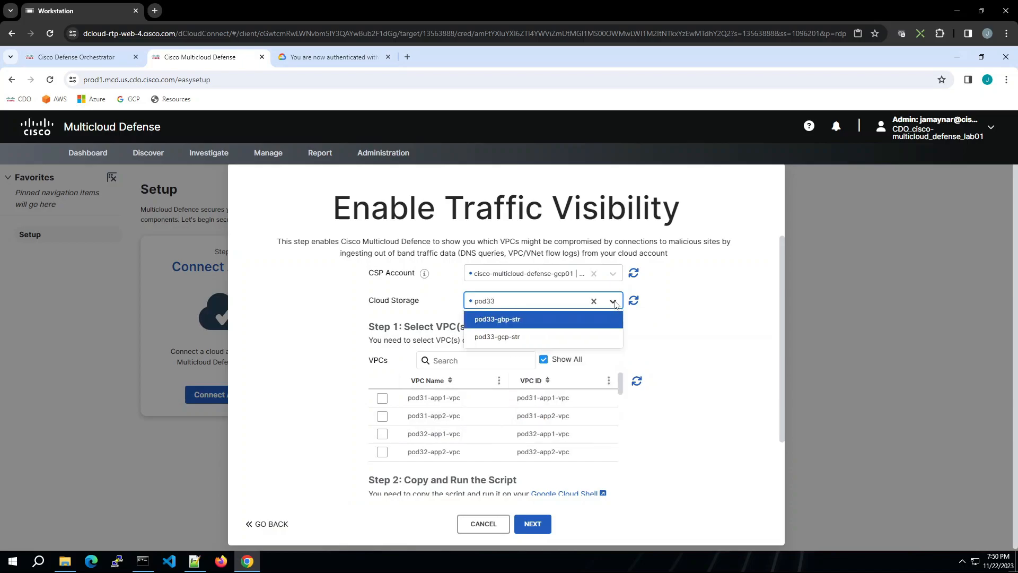
pyautogui.click(491, 338)
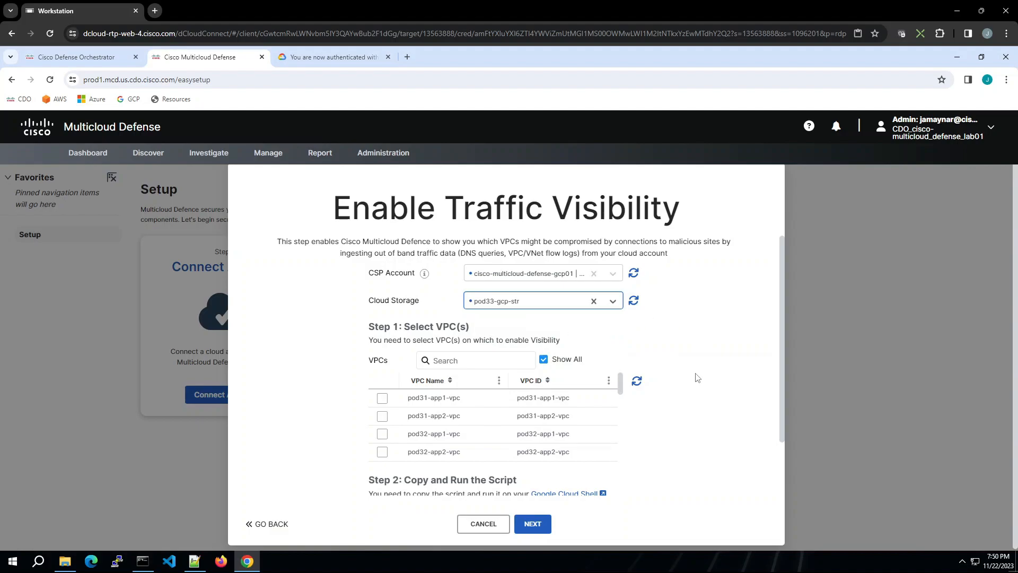
# - Filter the VPCs by pod33, select pod33-app1-vpc and pod33-app2-vpc, and copy the setup script command
pyautogui.click(453, 360)
pyautogui.write('pod33')
pyautogui.click(382, 397)
pyautogui.click(383, 417)
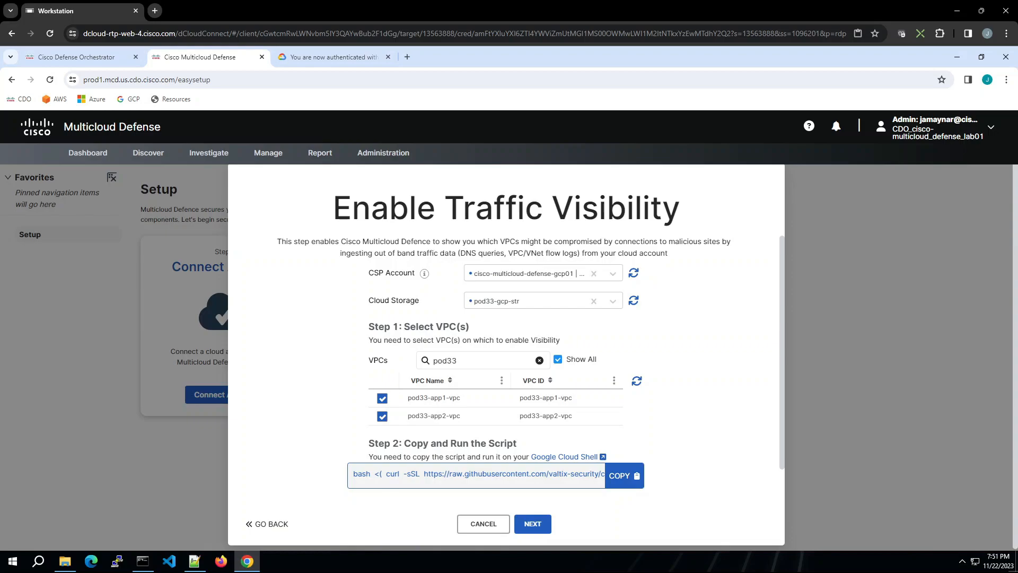
pyautogui.click(619, 477)
# - Open Cloud Shell from the Google Cloud console in a new browser tab and paste the copied script command
pyautogui.click(407, 57)
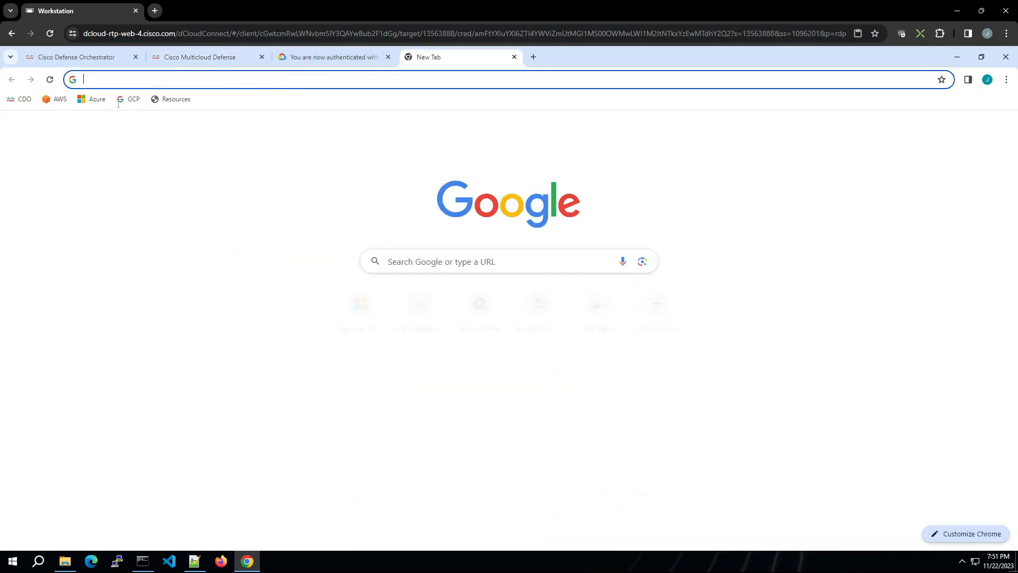
pyautogui.click(129, 102)
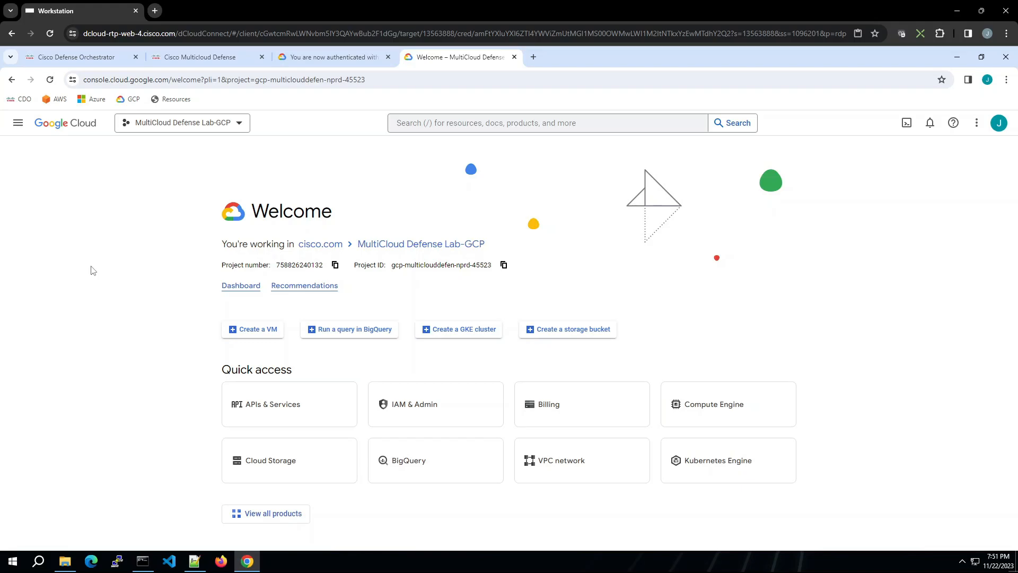
pyautogui.click(906, 124)
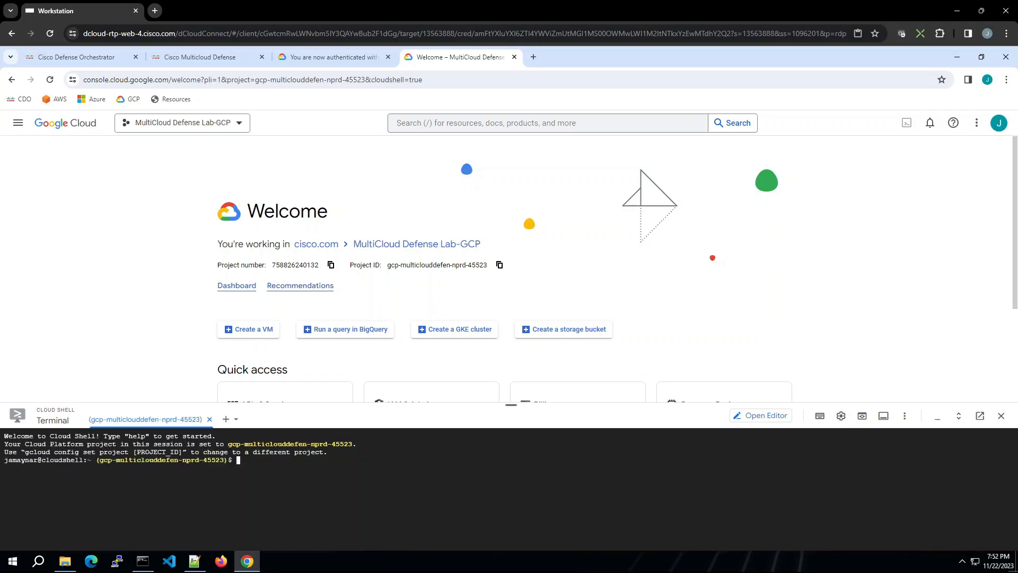
pyautogui.rightClick(356, 463)
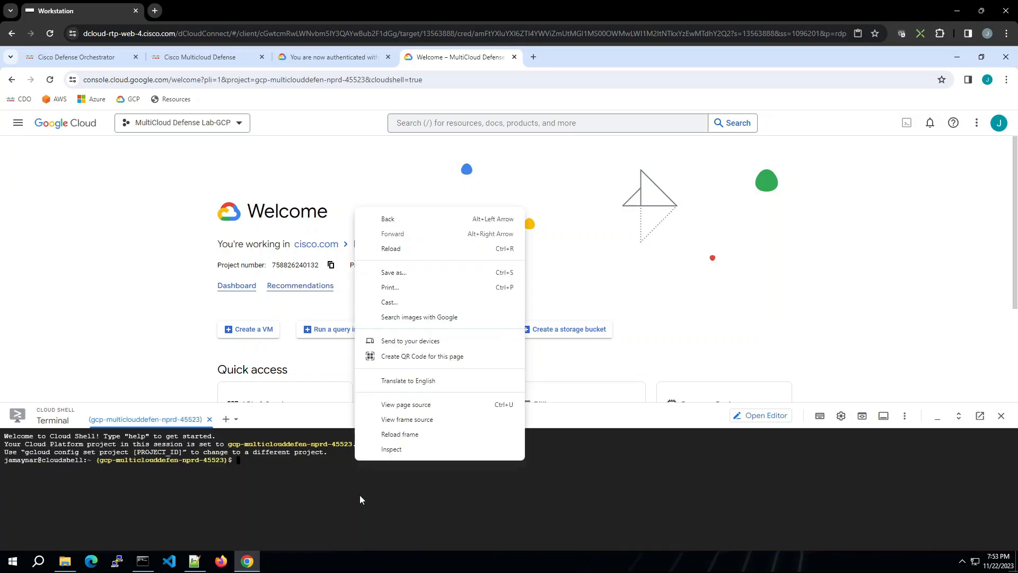
pyautogui.press('Escape')
pyautogui.hotkey('ctrl', 'v')
# - Change the pasted command's -p prefix value from ciscomcd to pod33
pyautogui.press('Left')
pyautogui.press('Left')
pyautogui.press('Left')
pyautogui.press('Left')
pyautogui.press('Left')
pyautogui.press('Left')
pyautogui.press('Left')
pyautogui.press('Left')
pyautogui.press('Left')
pyautogui.press('Left')
pyautogui.press('Left')
pyautogui.press('Left')
pyautogui.press('Left')
pyautogui.press('Left')
pyautogui.press('Left')
pyautogui.press('Left')
pyautogui.press('Left')
pyautogui.press('Left')
pyautogui.press('Left')
pyautogui.press('Left')
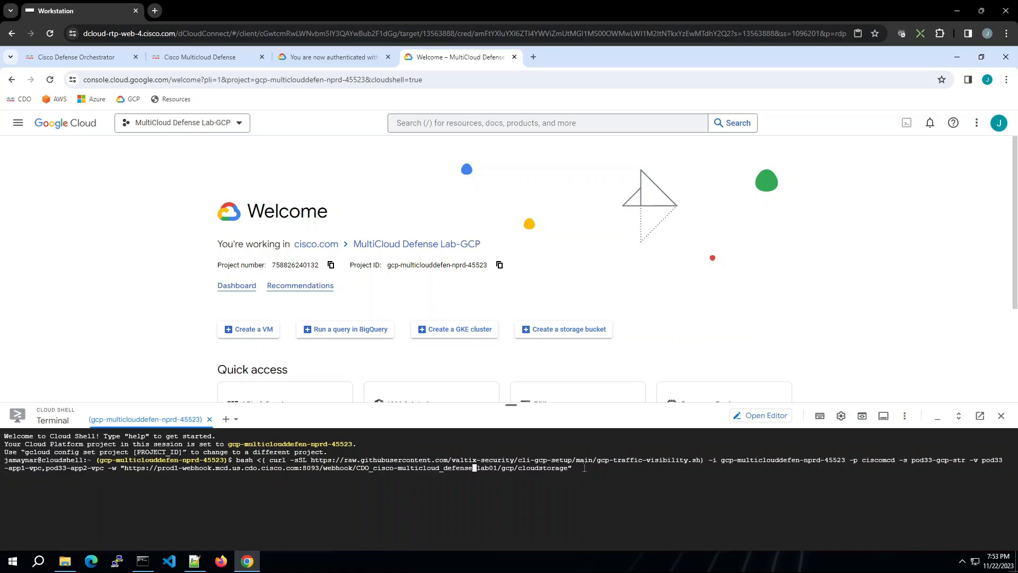
pyautogui.hotkey('ctrl', 'Left')
pyautogui.hotkey('ctrl', 'Left')
pyautogui.hotkey('ctrl', 'Left')
pyautogui.hotkey('ctrl', 'Left')
pyautogui.hotkey('ctrl', 'Left')
pyautogui.hotkey('ctrl', 'Left')
pyautogui.hotkey('ctrl', 'Left')
pyautogui.hotkey('ctrl', 'Left')
pyautogui.hotkey('ctrl', 'Left')
pyautogui.hotkey('ctrl', 'Left')
pyautogui.hotkey('ctrl', 'Left')
pyautogui.hotkey('ctrl', 'Left')
pyautogui.hotkey('ctrl', 'Left')
pyautogui.hotkey('ctrl', 'Left')
pyautogui.hotkey('ctrl', 'Left')
pyautogui.hotkey('ctrl', 'Left')
pyautogui.hotkey('ctrl', 'Left')
pyautogui.hotkey('ctrl', 'Left')
pyautogui.hotkey('ctrl', 'Left')
pyautogui.hotkey('ctrl', 'Left')
pyautogui.hotkey('ctrl', 'Right')
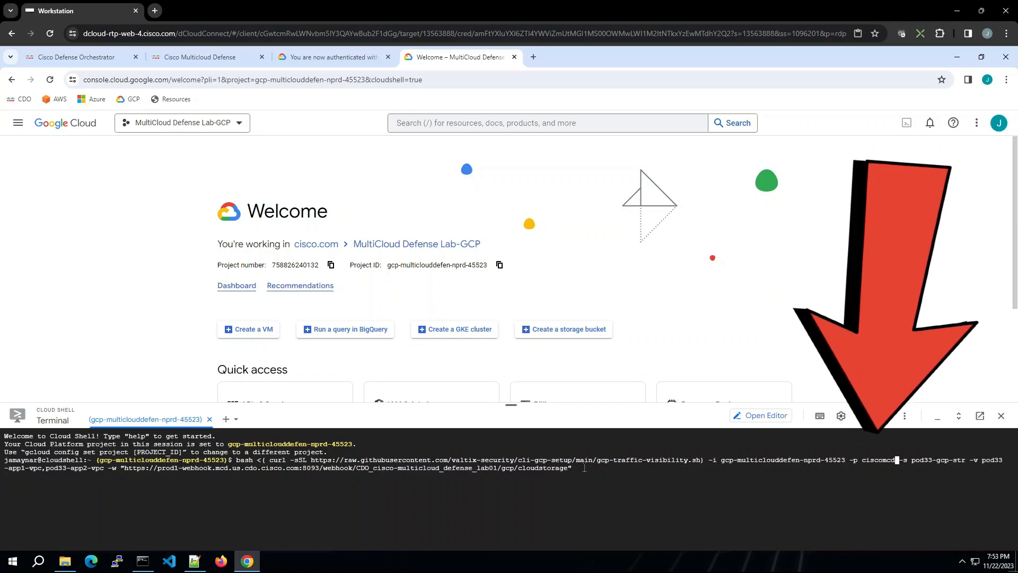
pyautogui.press('BackSpace')
pyautogui.press('BackSpace')
pyautogui.press('BackSpace')
pyautogui.press('BackSpace')
pyautogui.press('BackSpace')
pyautogui.press('BackSpace')
pyautogui.press('BackSpace')
pyautogui.press('BackSpace')
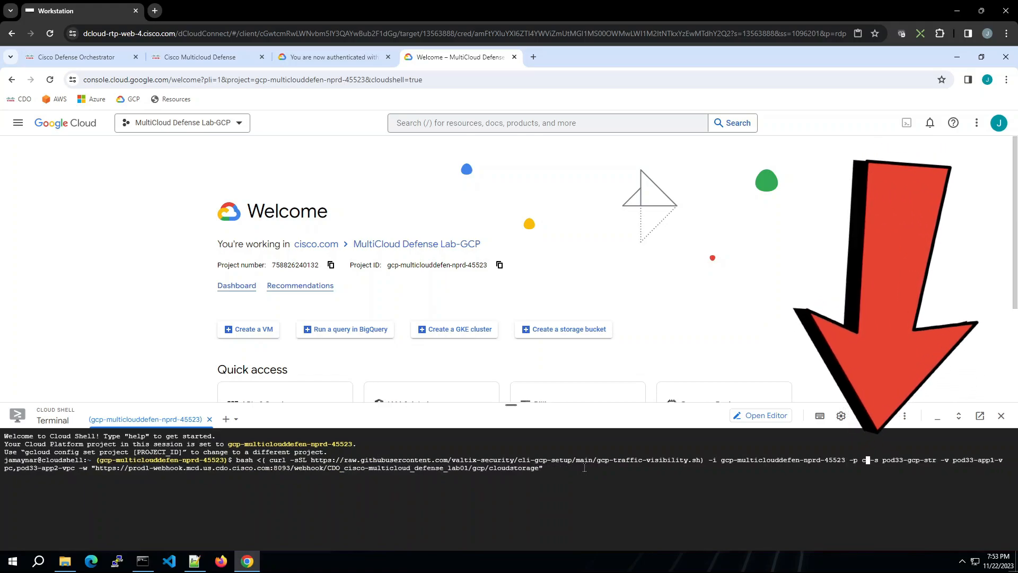
pyautogui.write('pod33')
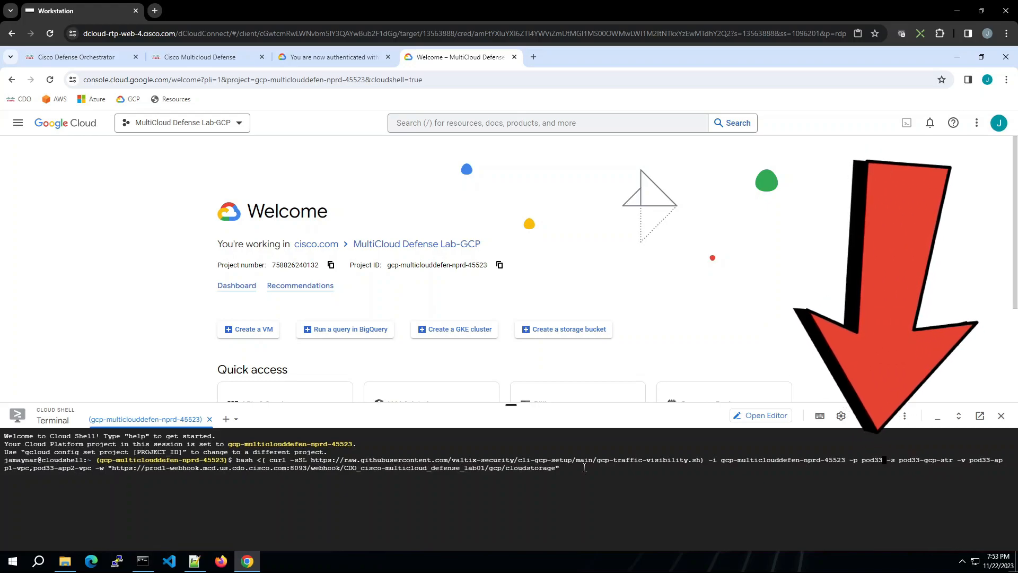
# - Run the edited traffic visibility script and authorize Cloud Shell to use the account credentials
pyautogui.press('End')
pyautogui.press('Return')
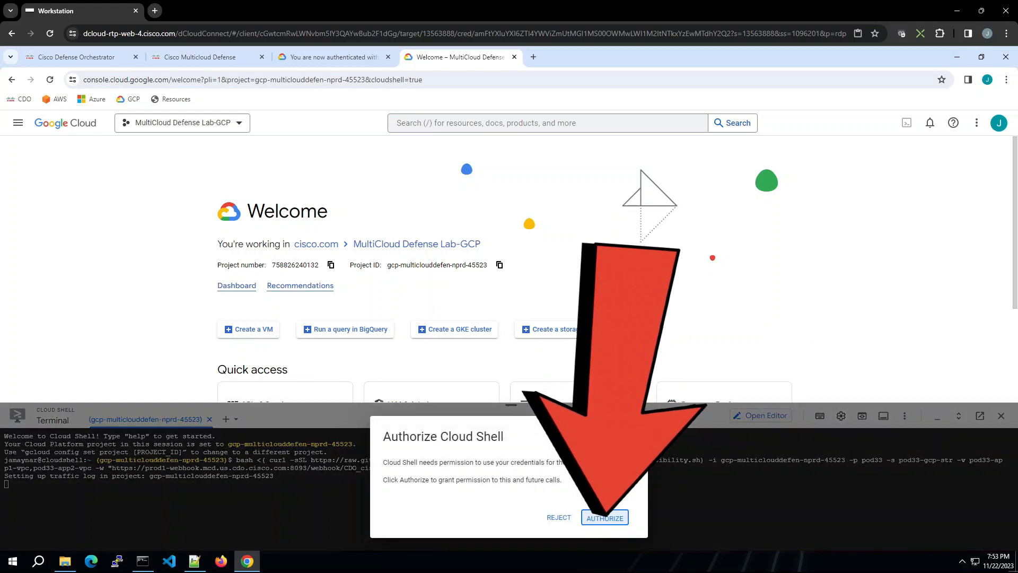
pyautogui.click(609, 519)
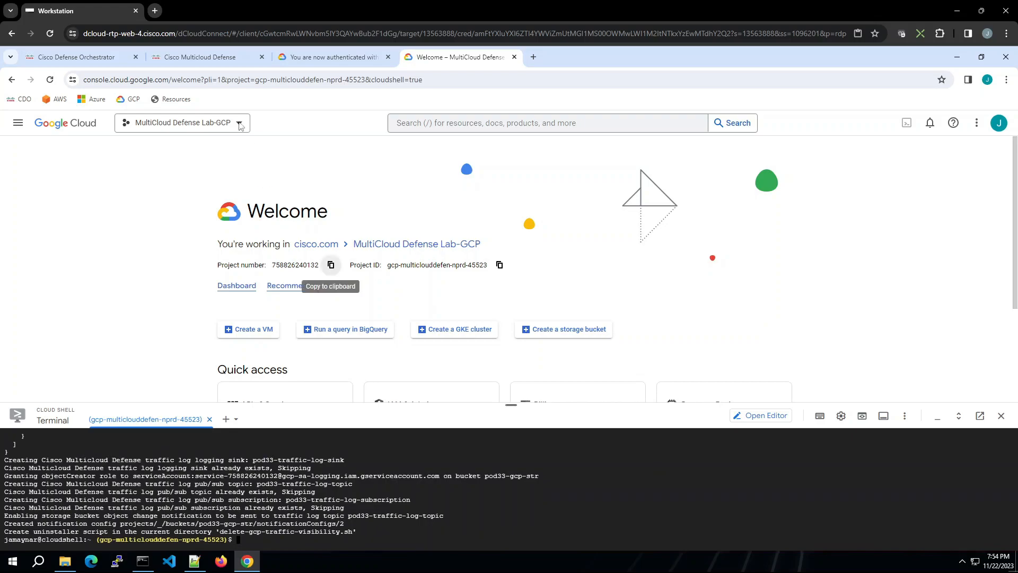
# - Return to Multicloud Defense, complete the Enable Traffic Visibility wizard, and close it
pyautogui.click(202, 61)
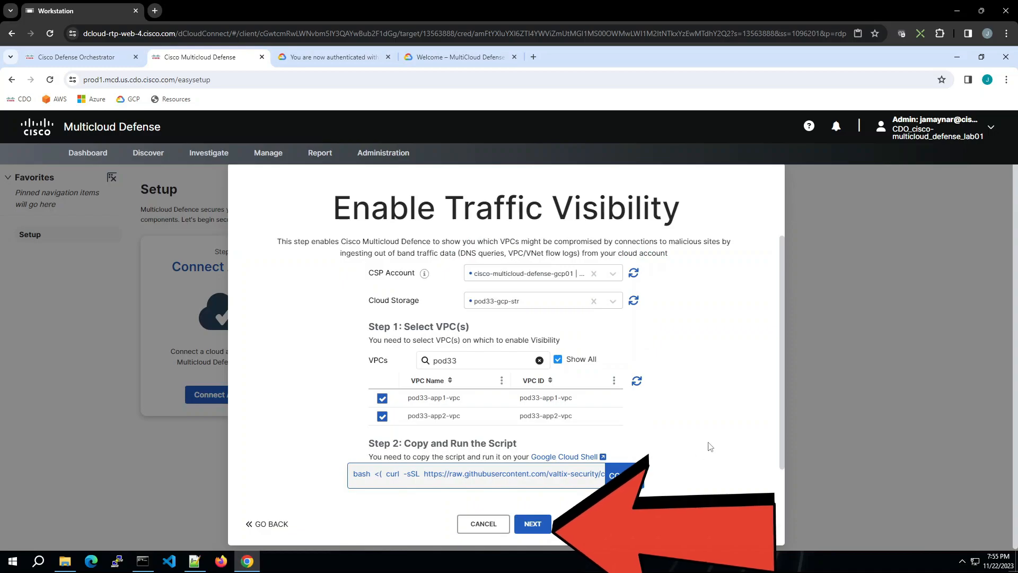
pyautogui.click(531, 525)
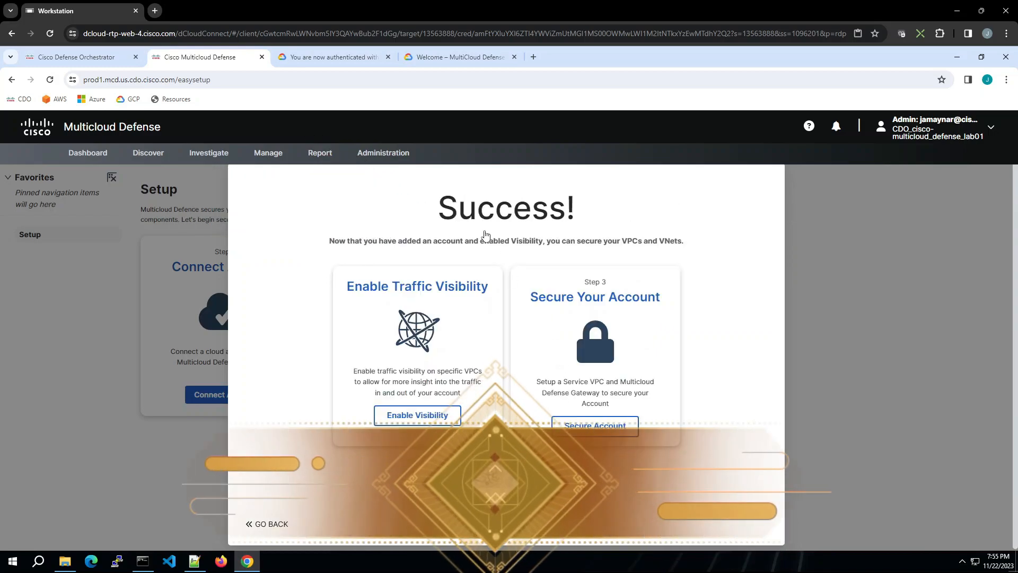
pyautogui.click(504, 524)
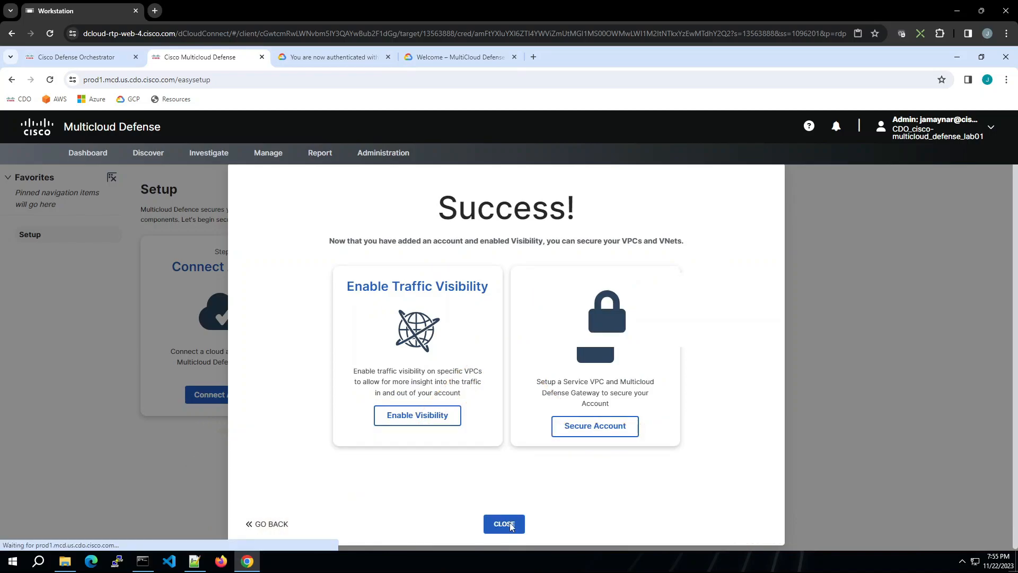